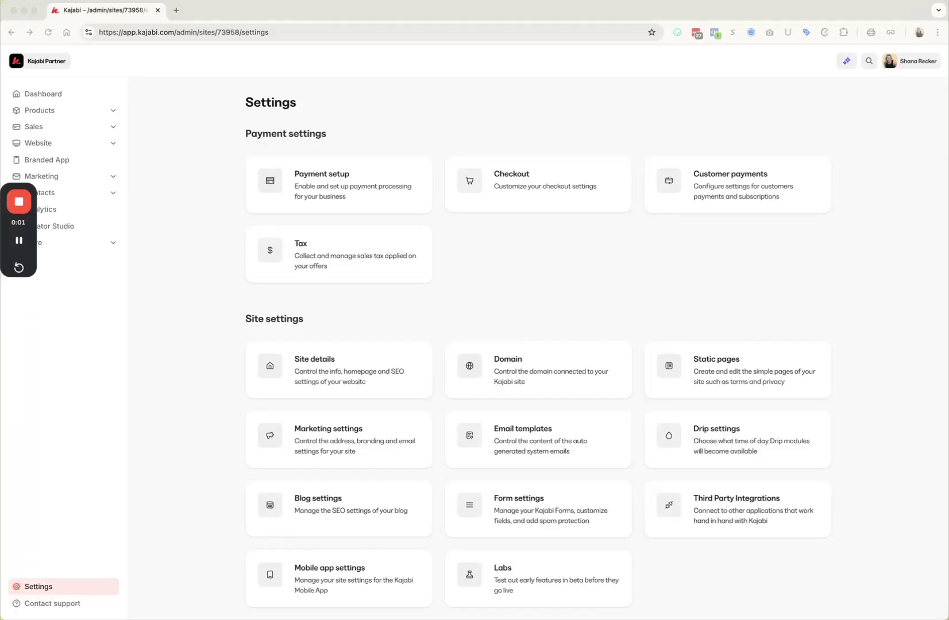
# Reload the site settings overview page
pyautogui.moveTo(4, 206); pyautogui.dragTo(4, 359)
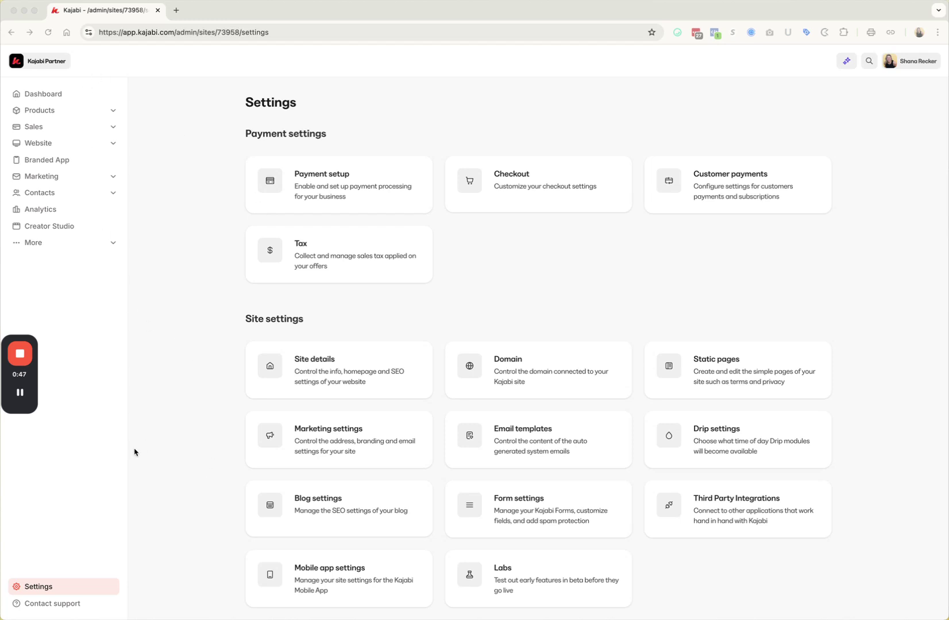
pyautogui.scroll(-5, 173, 409)
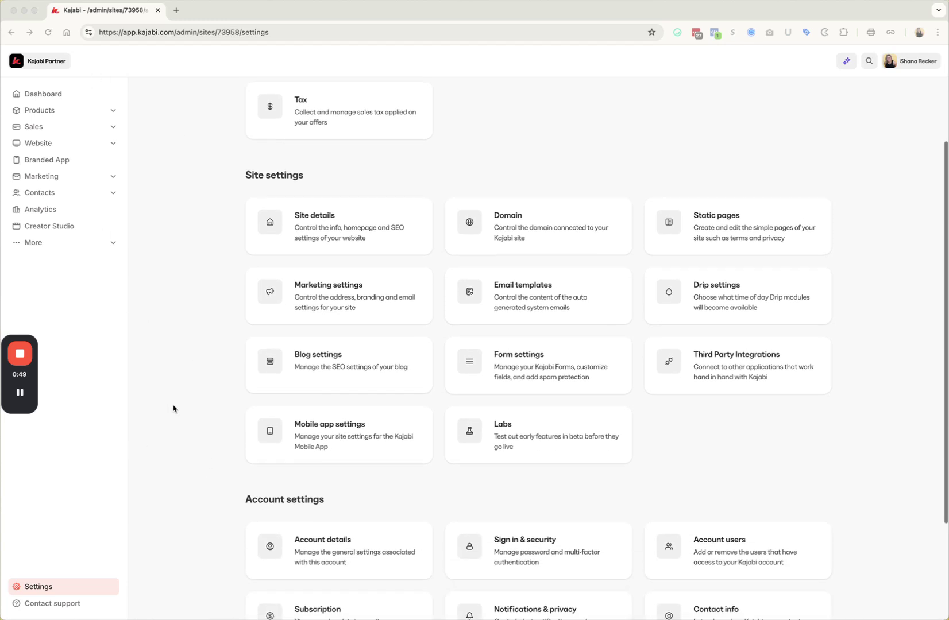
pyautogui.scroll(5, 174, 409)
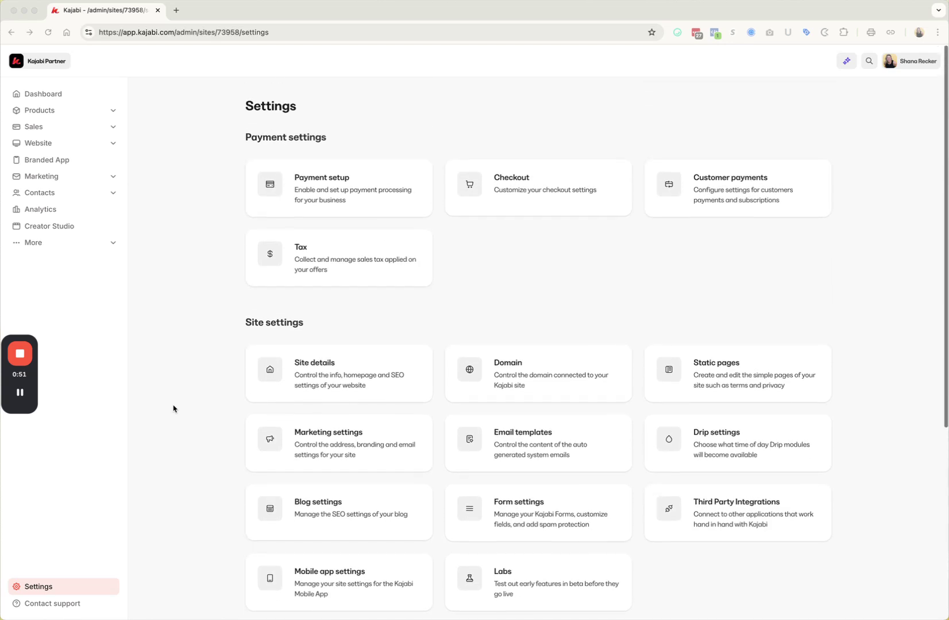
pyautogui.click(38, 587)
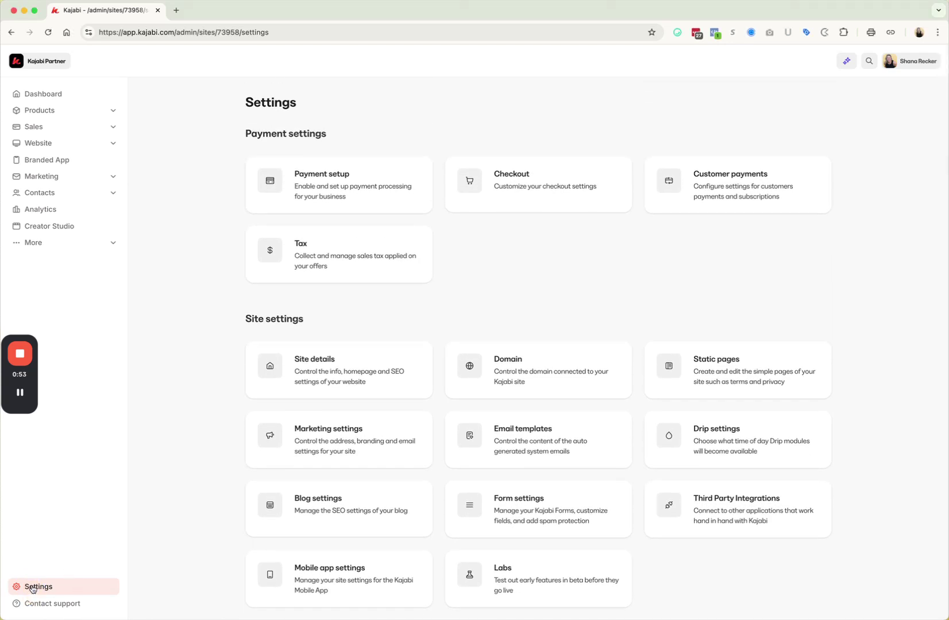
pyautogui.click(39, 587)
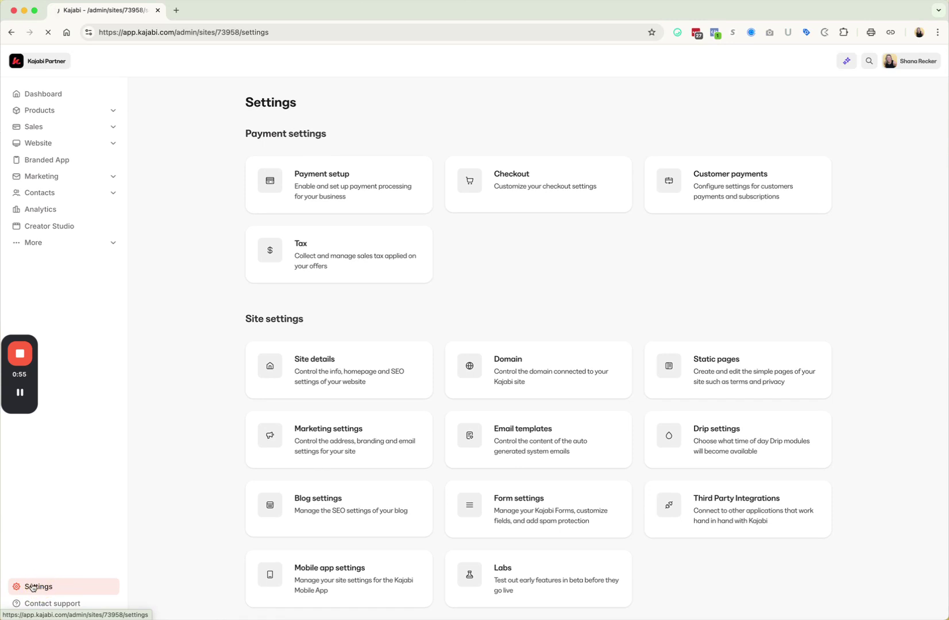
pyautogui.click(37, 588)
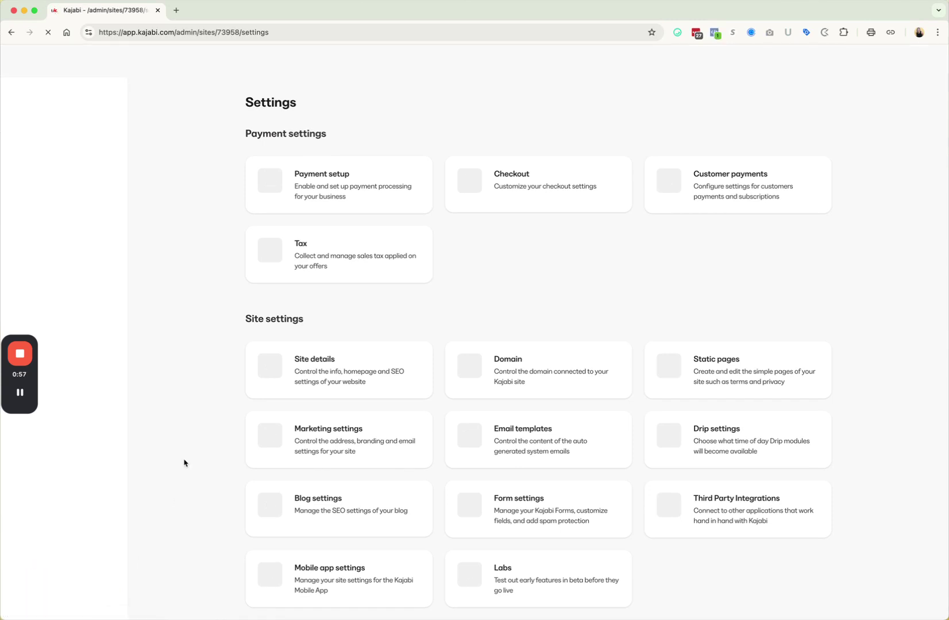
# Open Domain Settings and highlight the connected default subdomain shanaloves.mykajabi.com
pyautogui.click(523, 372)
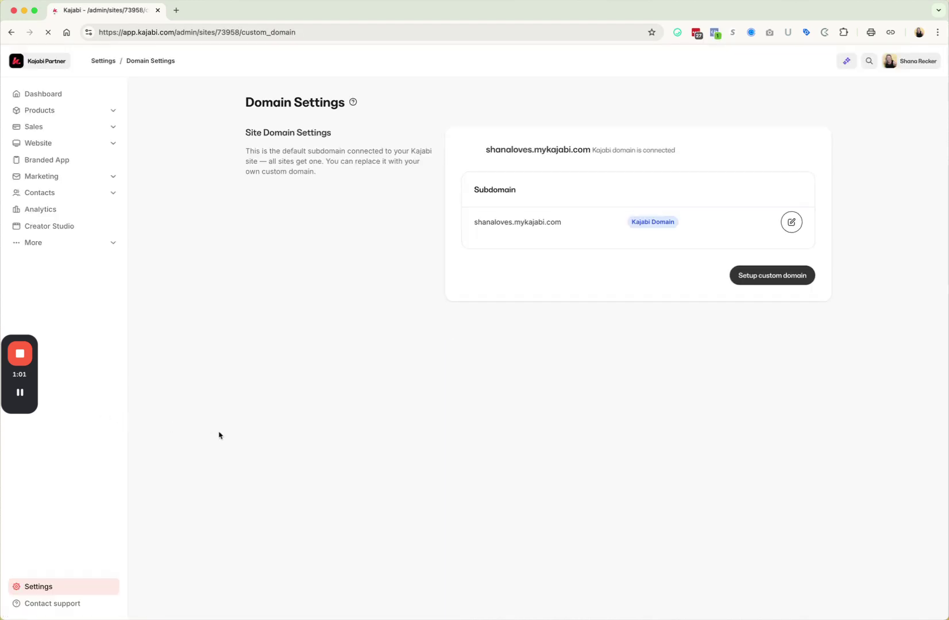
pyautogui.moveTo(474, 221); pyautogui.dragTo(580, 224)
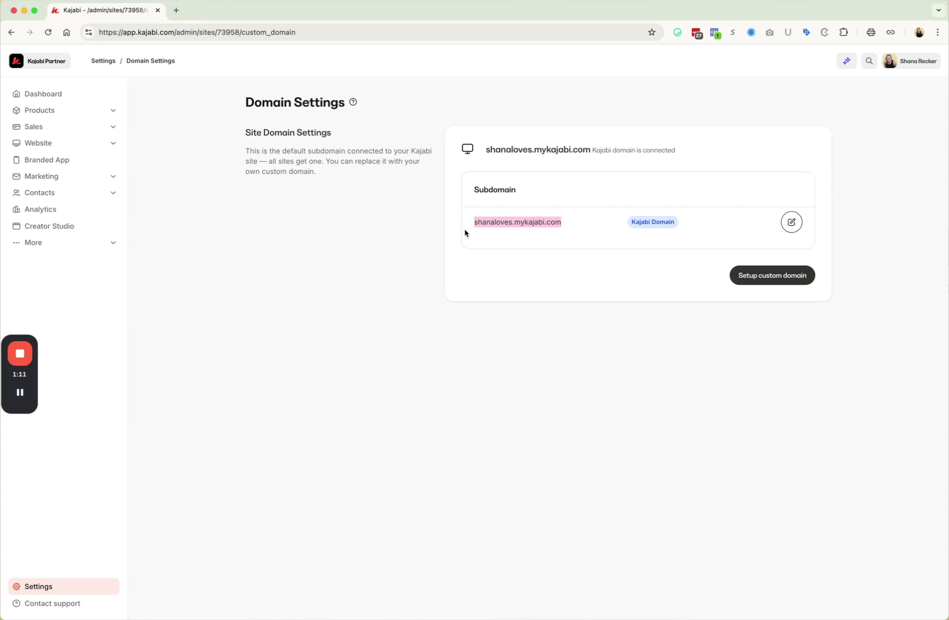
pyautogui.moveTo(486, 148); pyautogui.dragTo(593, 152)
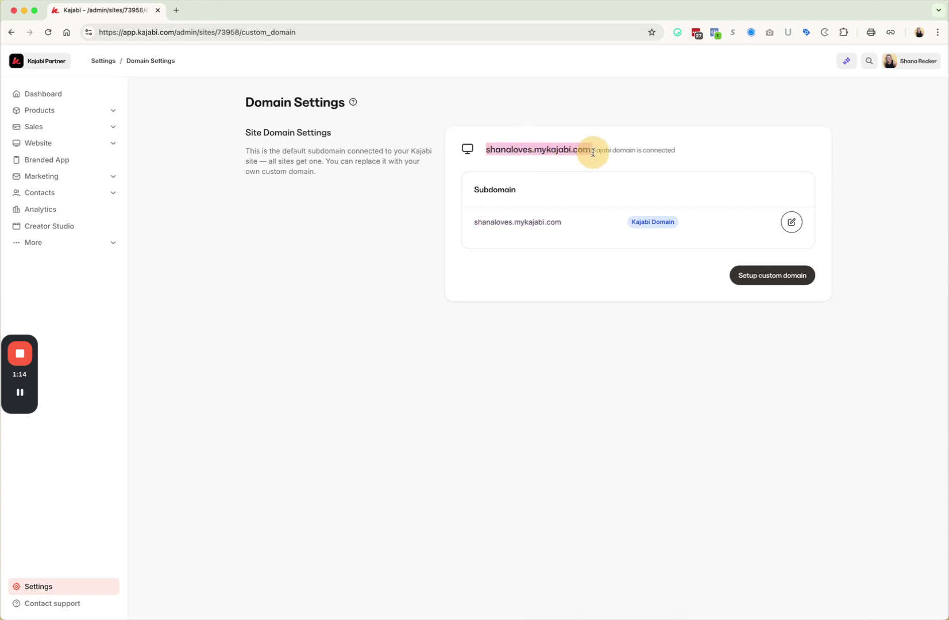
pyautogui.click(343, 311)
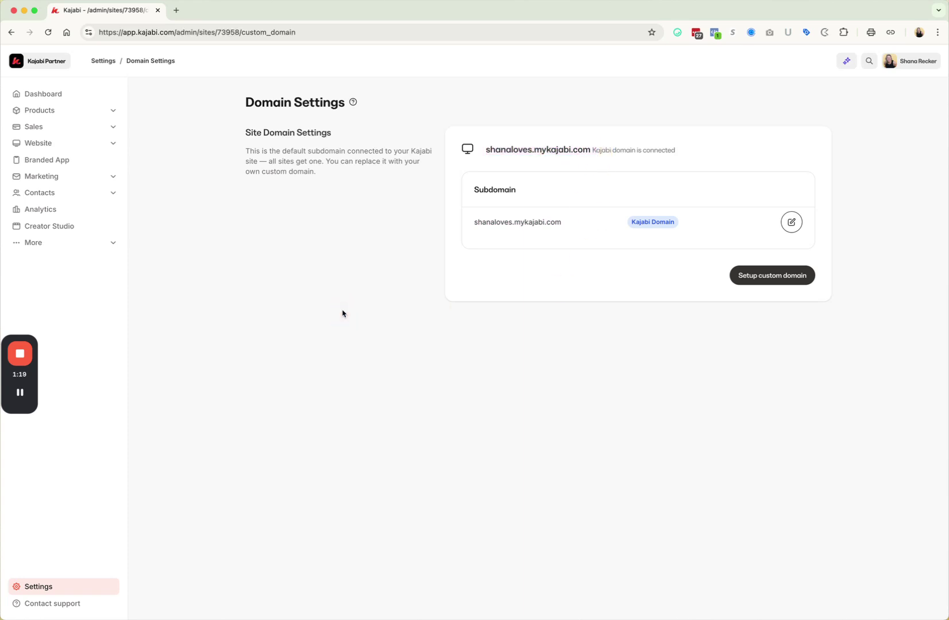
# Start setting up a custom domain from Domain Settings
pyautogui.click(771, 277)
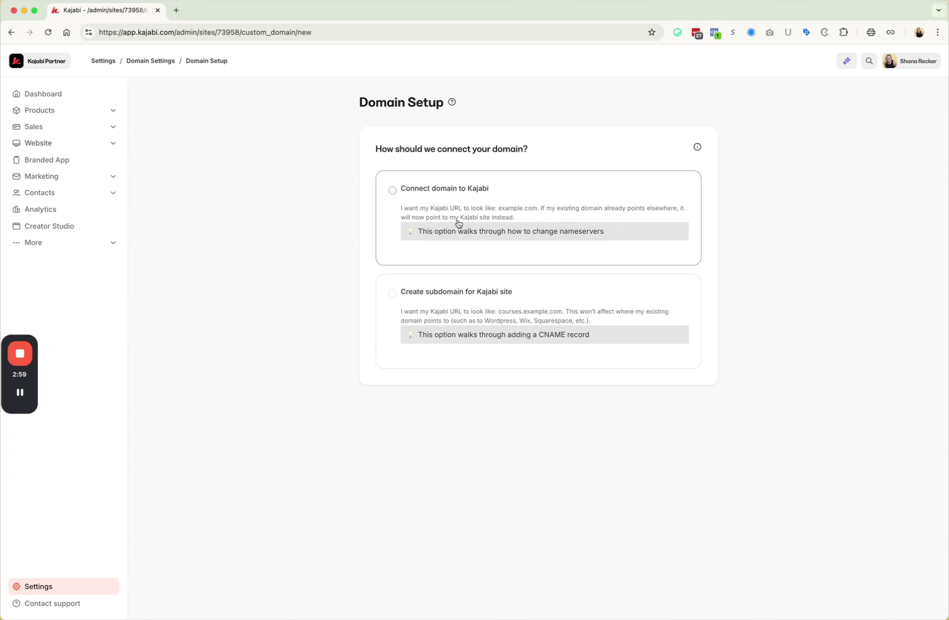
# Choose 'Connect domain to Kajabi' and enter shanarecker.ca as the domain name
pyautogui.click(439, 214)
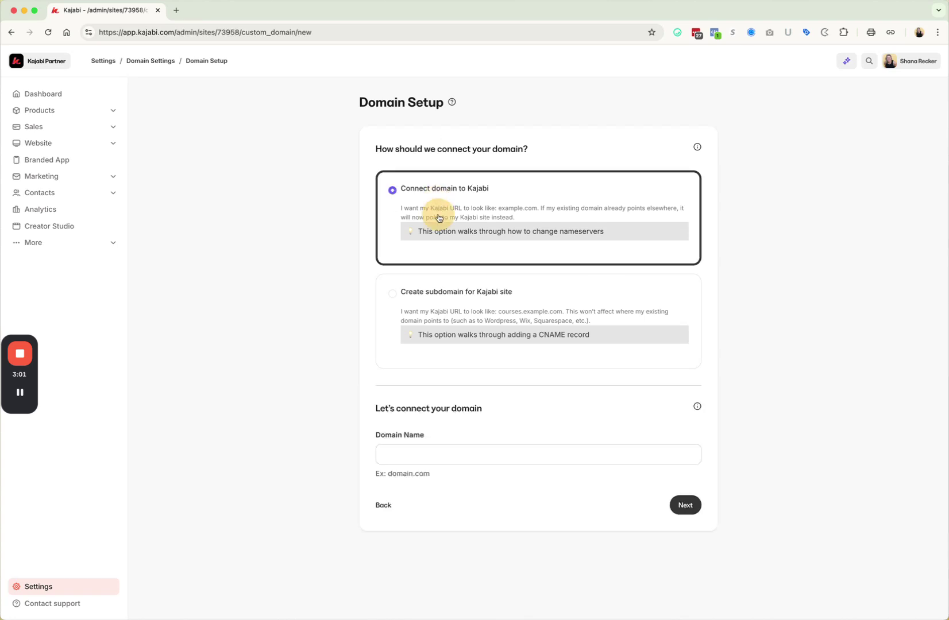
pyautogui.click(403, 454)
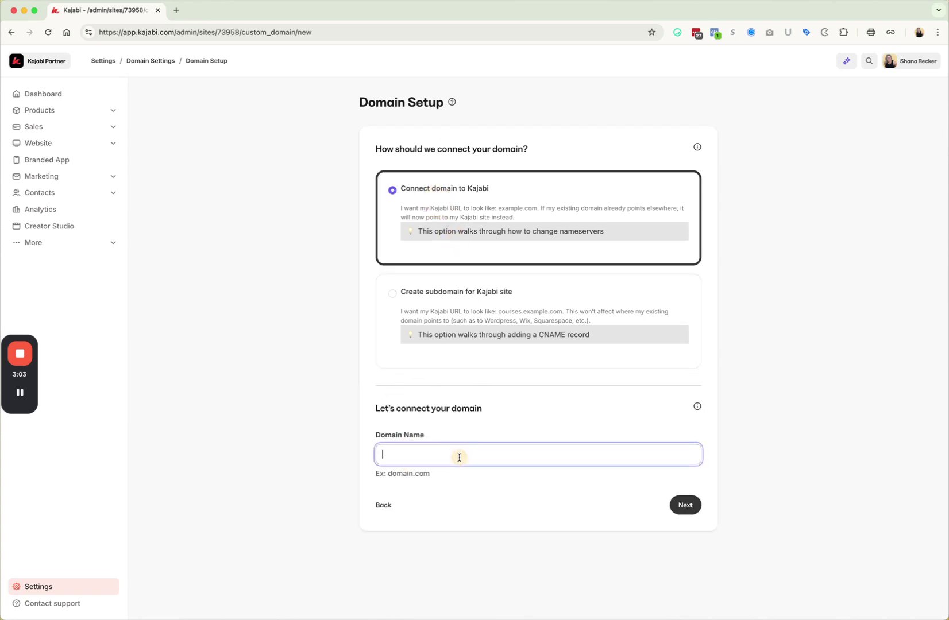
pyautogui.moveTo(371, 421); pyautogui.dragTo(508, 420)
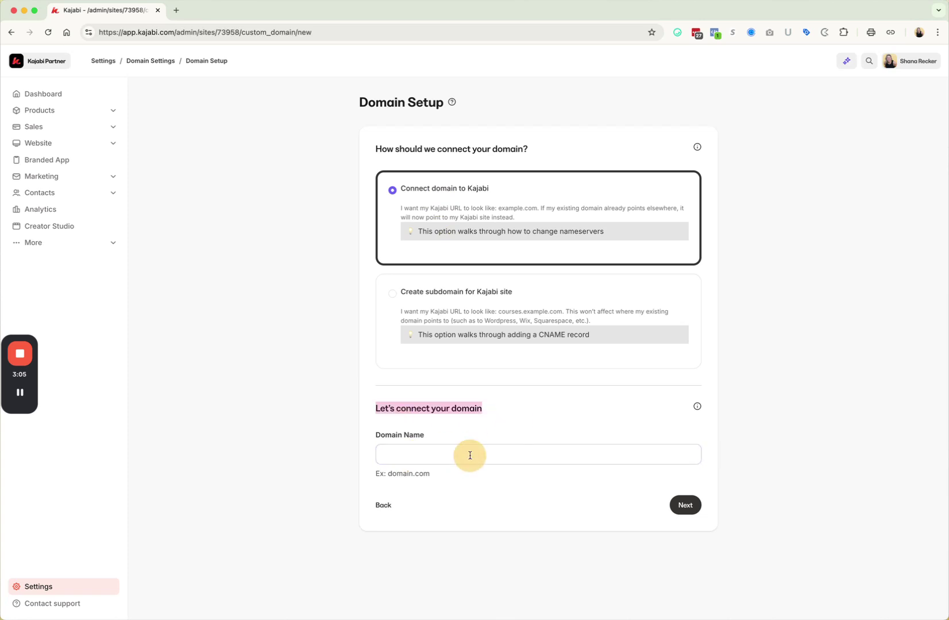
pyautogui.click(402, 455)
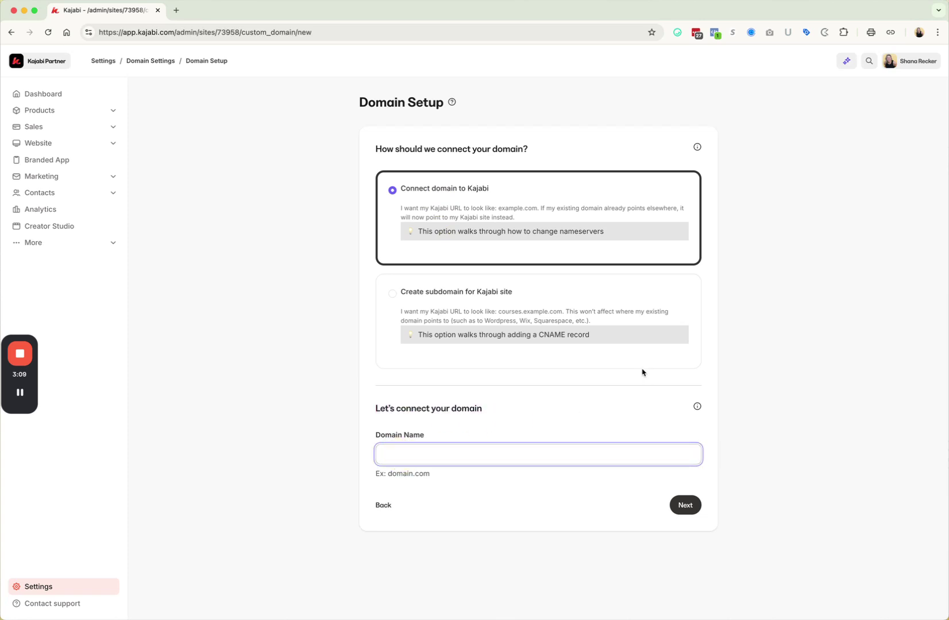
pyautogui.write('shanarecker')
pyautogui.write('.ca')
# Submit shanarecker.ca and review the provider sign-in and DNS settings instructions
pyautogui.click(694, 508)
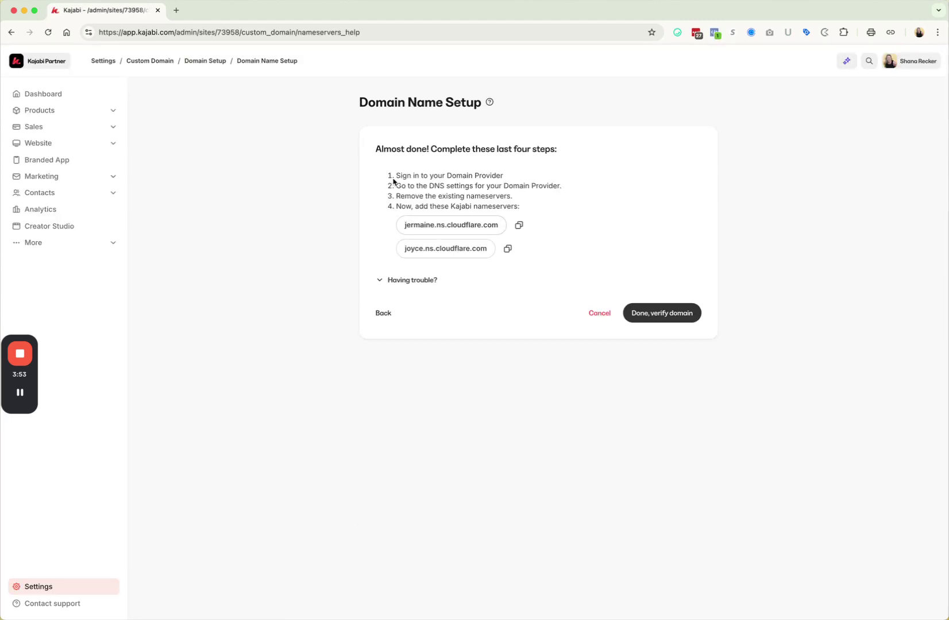
pyautogui.moveTo(394, 175); pyautogui.dragTo(501, 176)
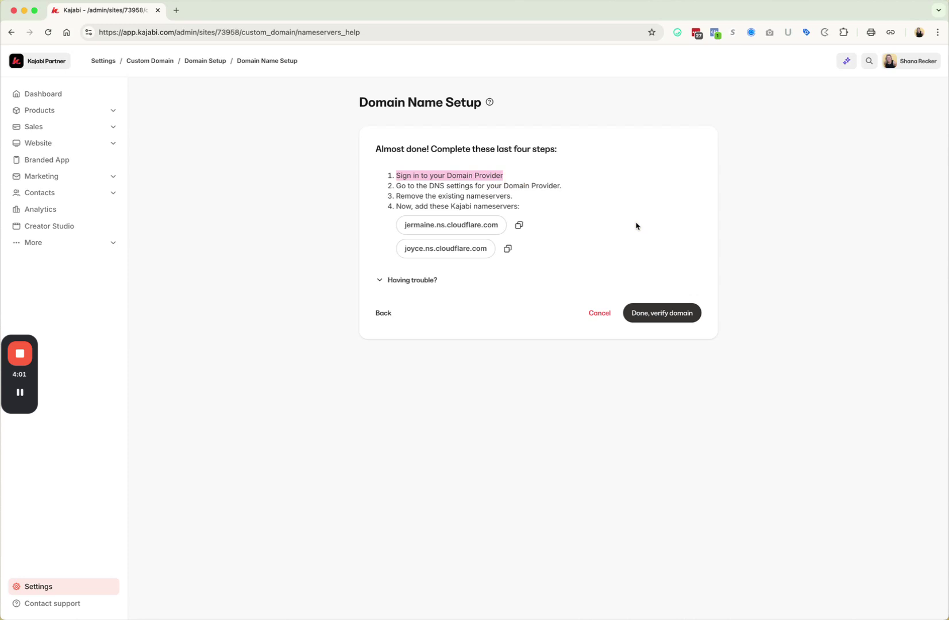
pyautogui.moveTo(428, 185); pyautogui.dragTo(488, 187)
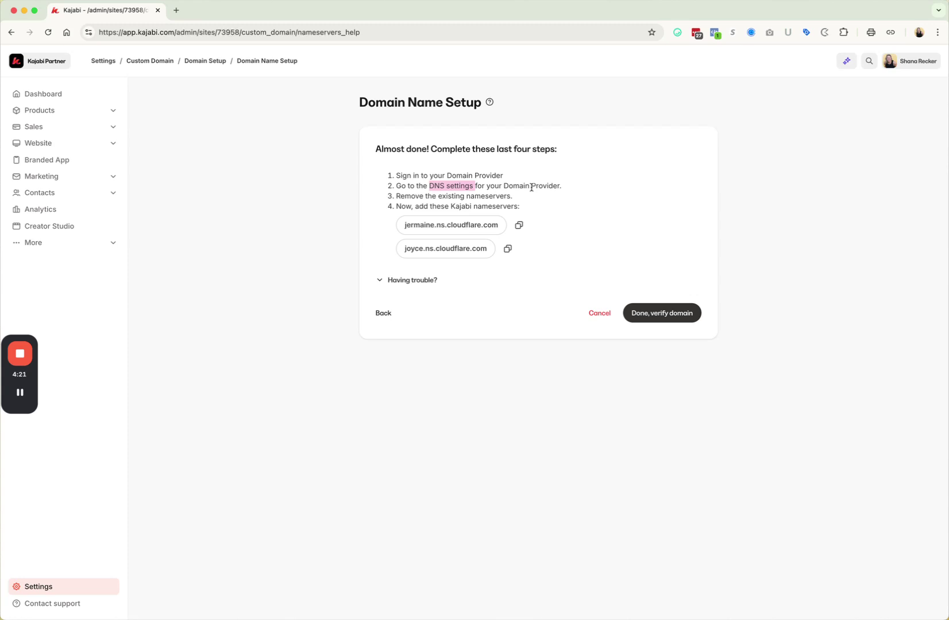
pyautogui.click(394, 200)
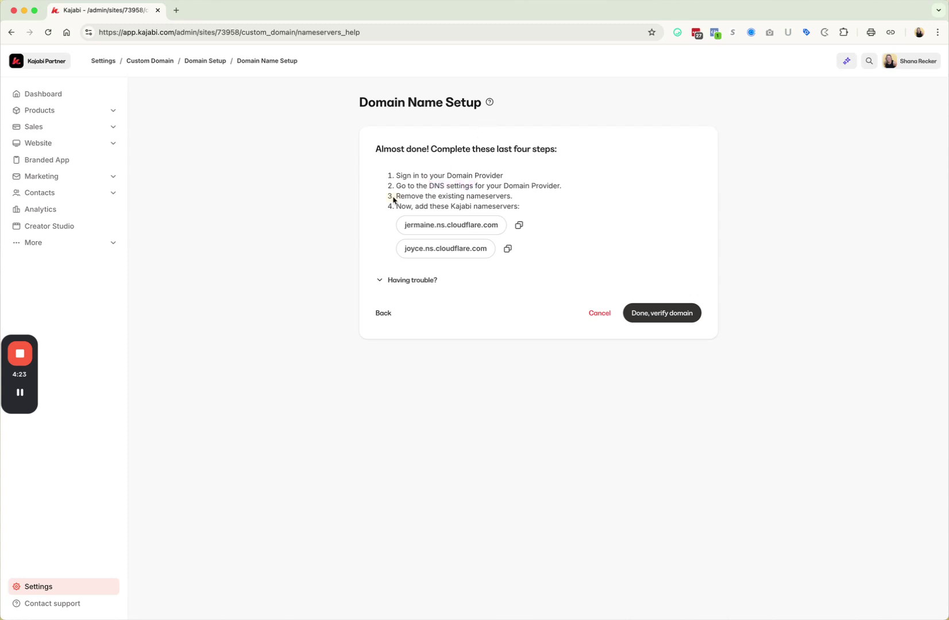
# Highlight the remove-nameservers step, then copy jermaine.ns.cloudflare.com and joyce.ns.cloudflare.com
pyautogui.moveTo(394, 200); pyautogui.dragTo(546, 197)
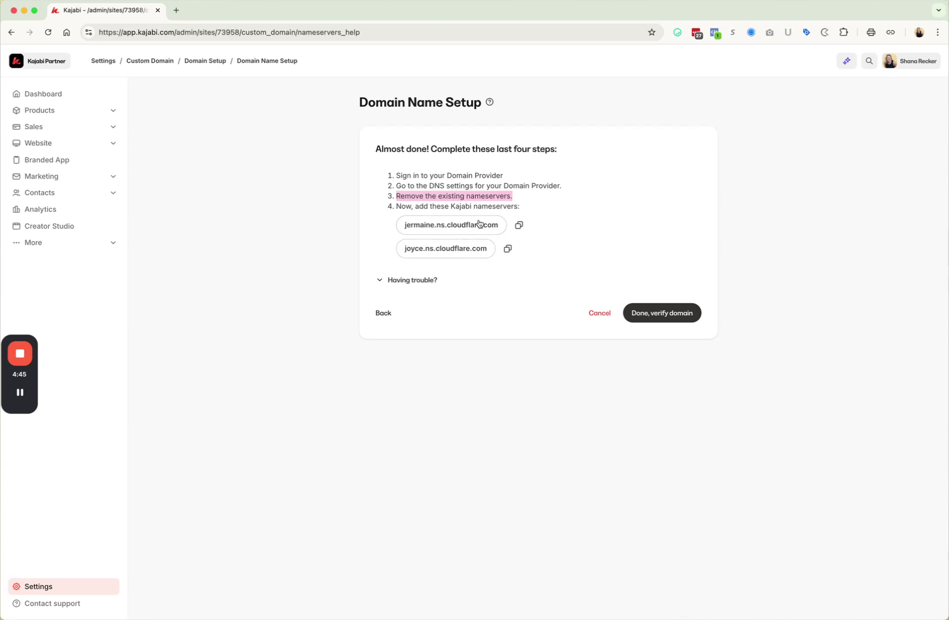
pyautogui.click(522, 228)
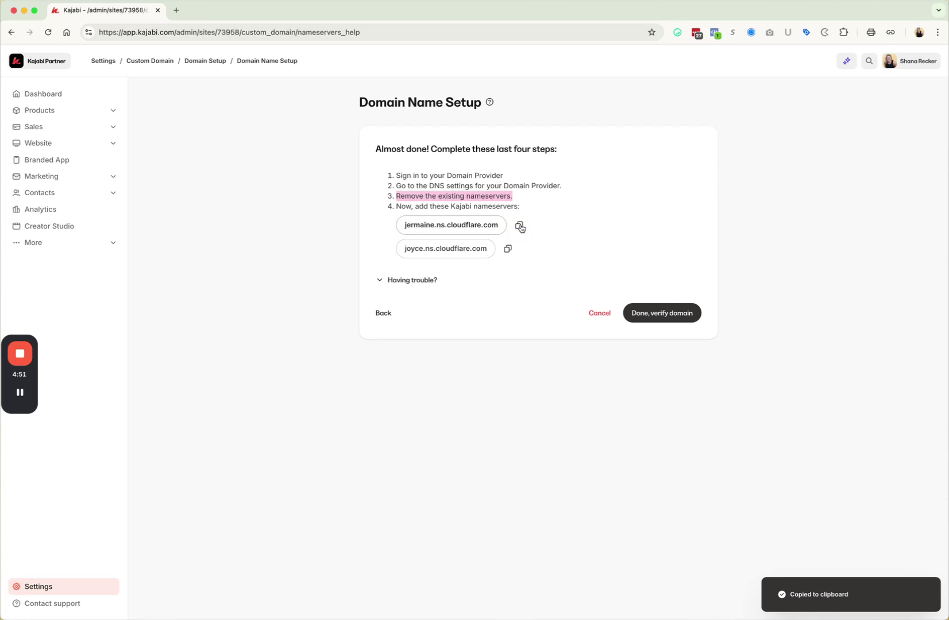
pyautogui.click(508, 252)
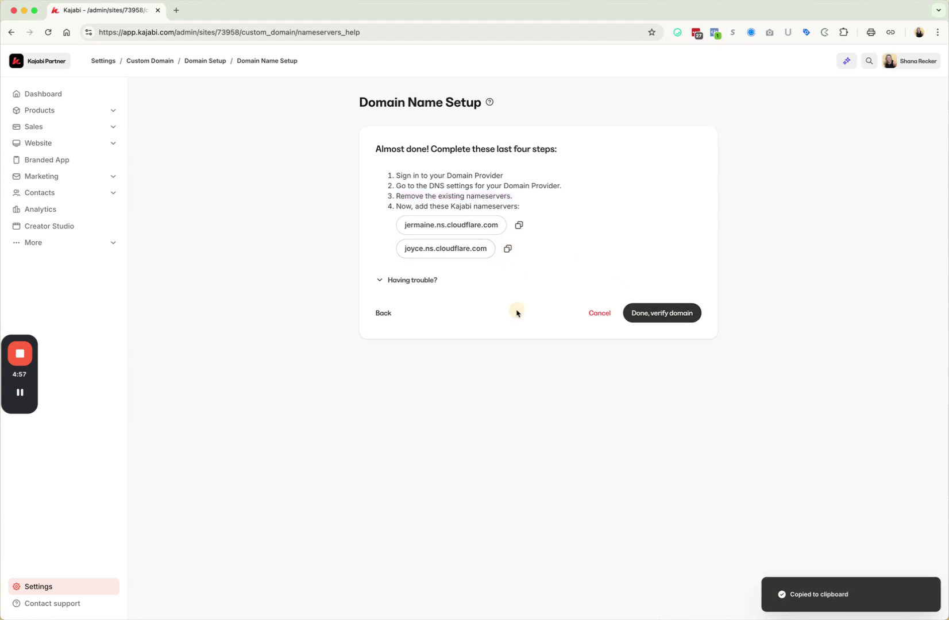
pyautogui.click(671, 323)
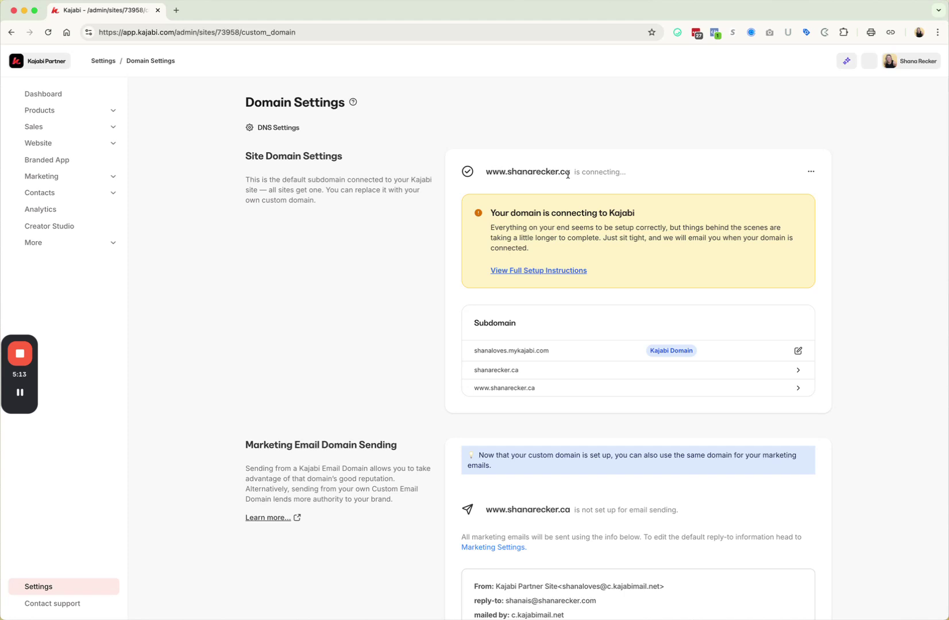
pyautogui.scroll(-2, 567, 174)
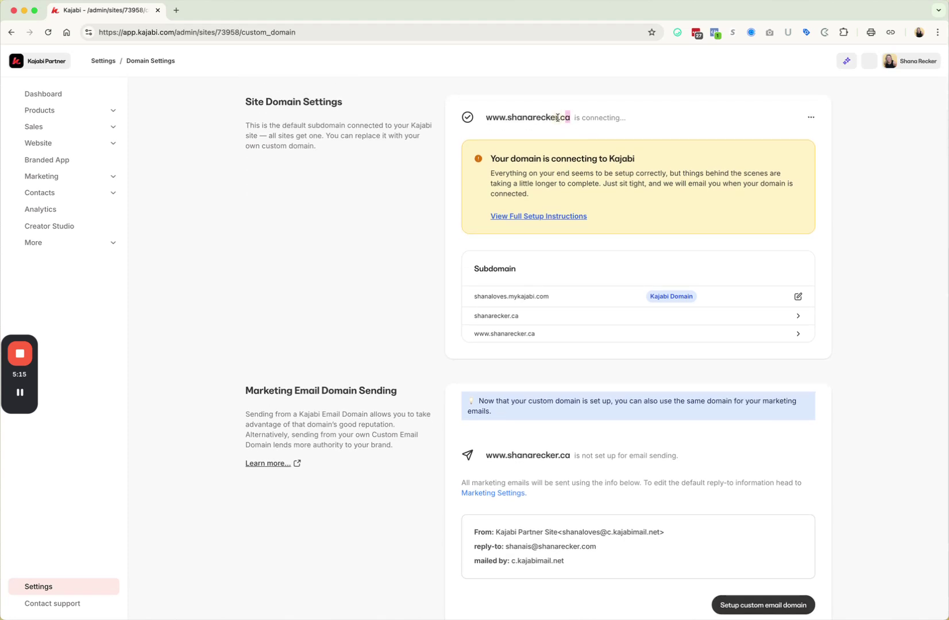
pyautogui.moveTo(564, 117); pyautogui.dragTo(482, 126)
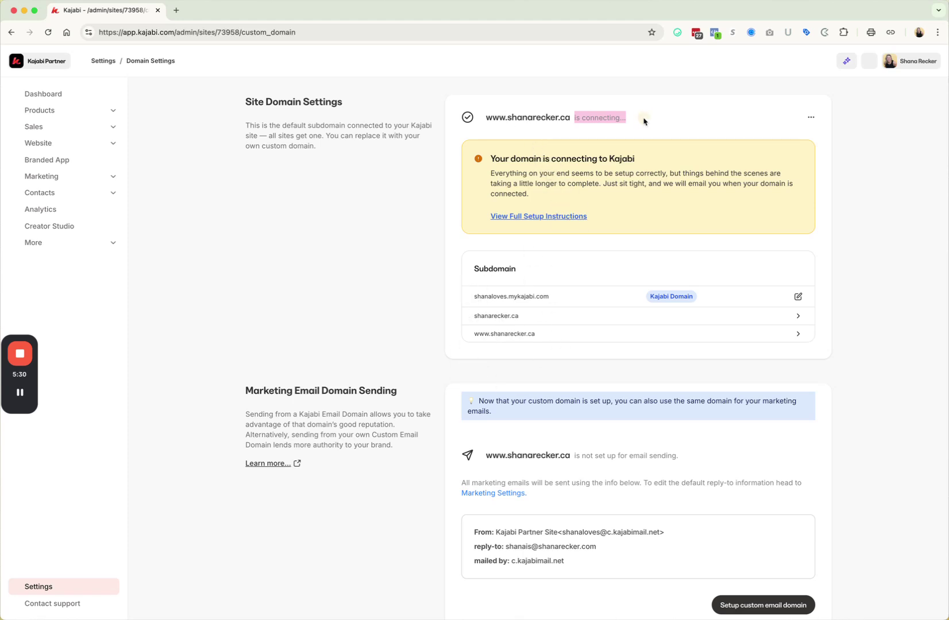
pyautogui.click(500, 128)
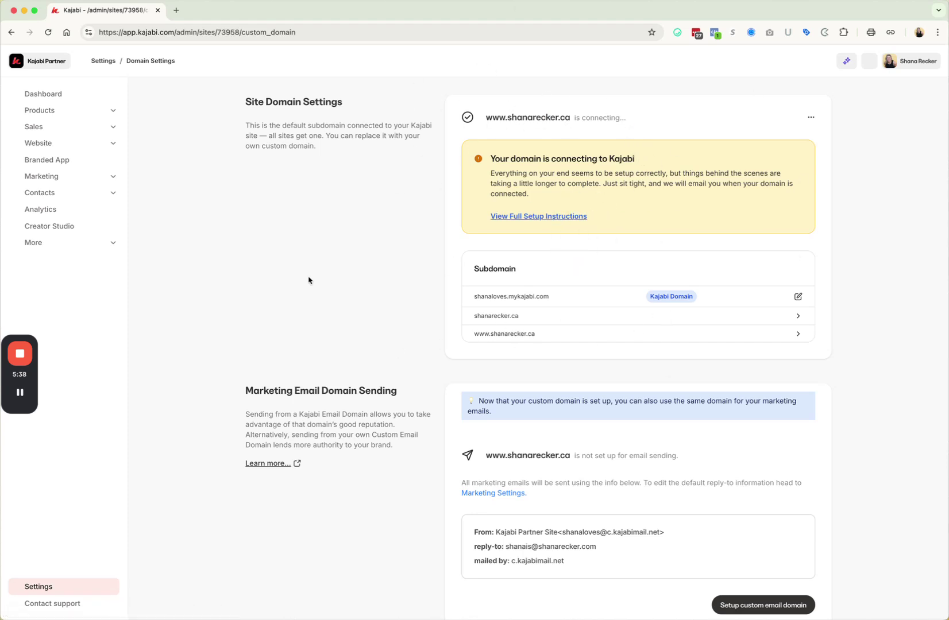
pyautogui.scroll(2, 339, 264)
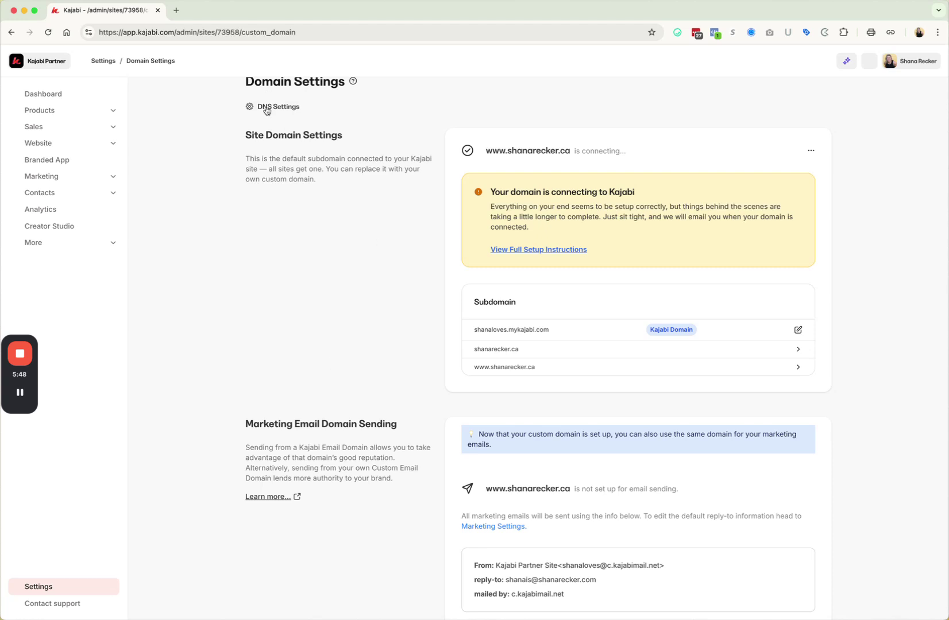
pyautogui.scroll(1, 266, 112)
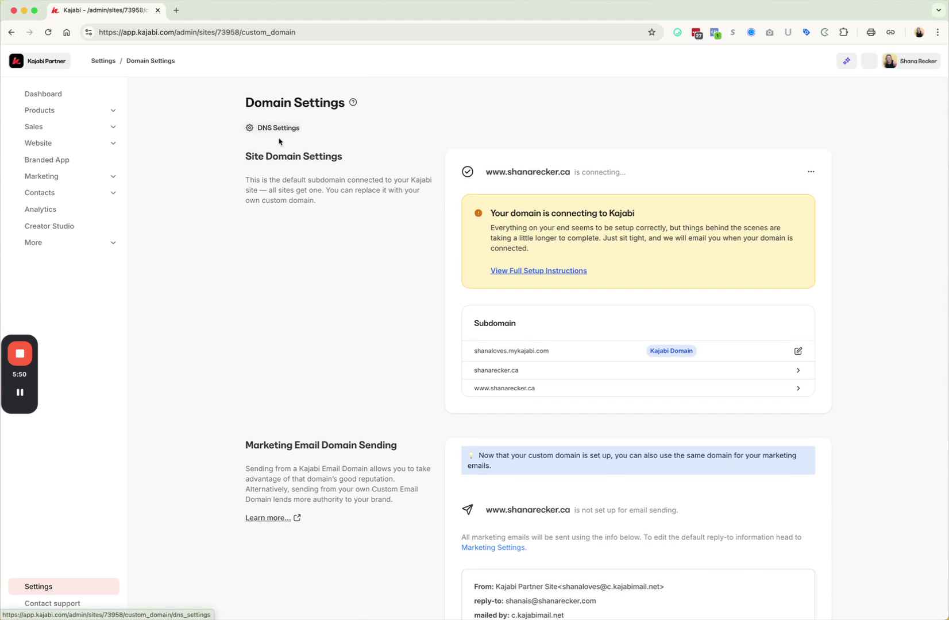
# Open DNS Settings and review the CNAME records pointing to endpoint.mykajabi.com
pyautogui.click(270, 129)
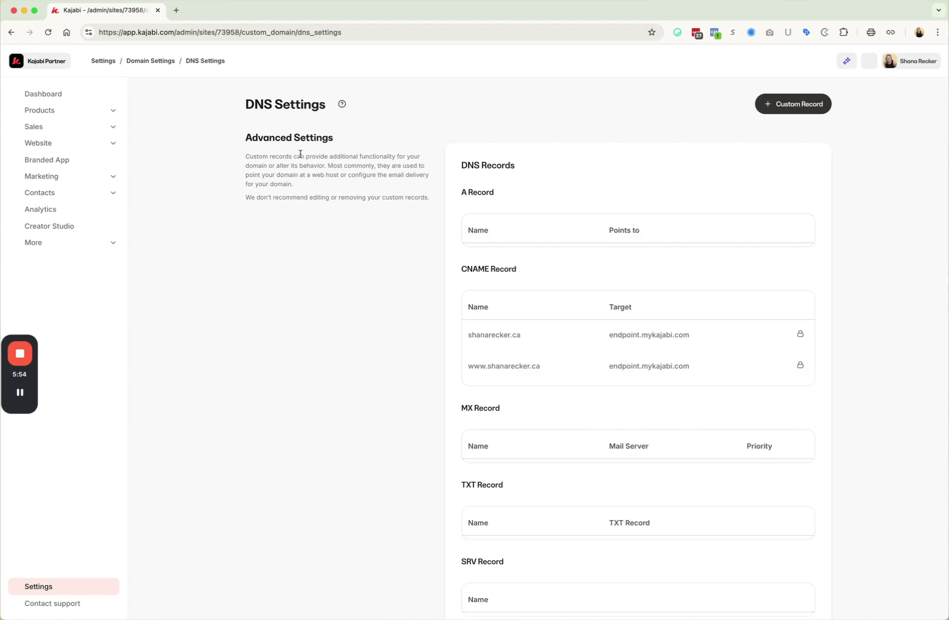
pyautogui.scroll(-5, 527, 390)
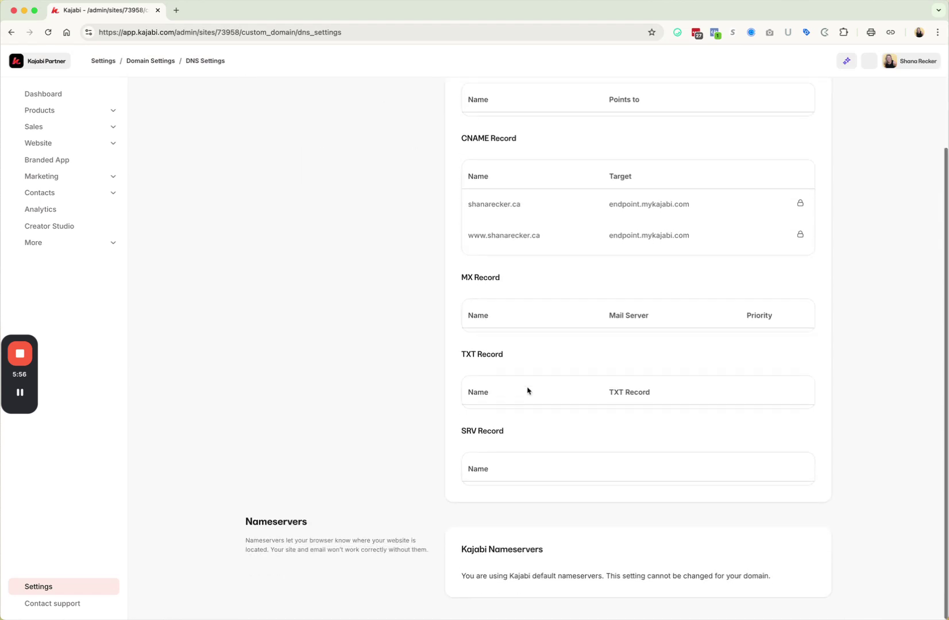
pyautogui.scroll(5, 527, 389)
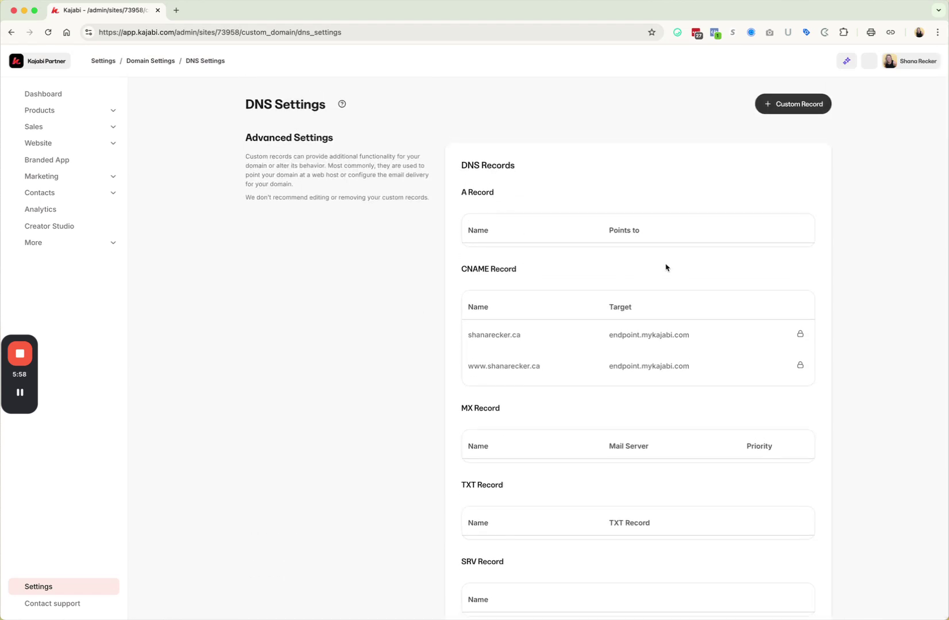
pyautogui.scroll(-3, 632, 339)
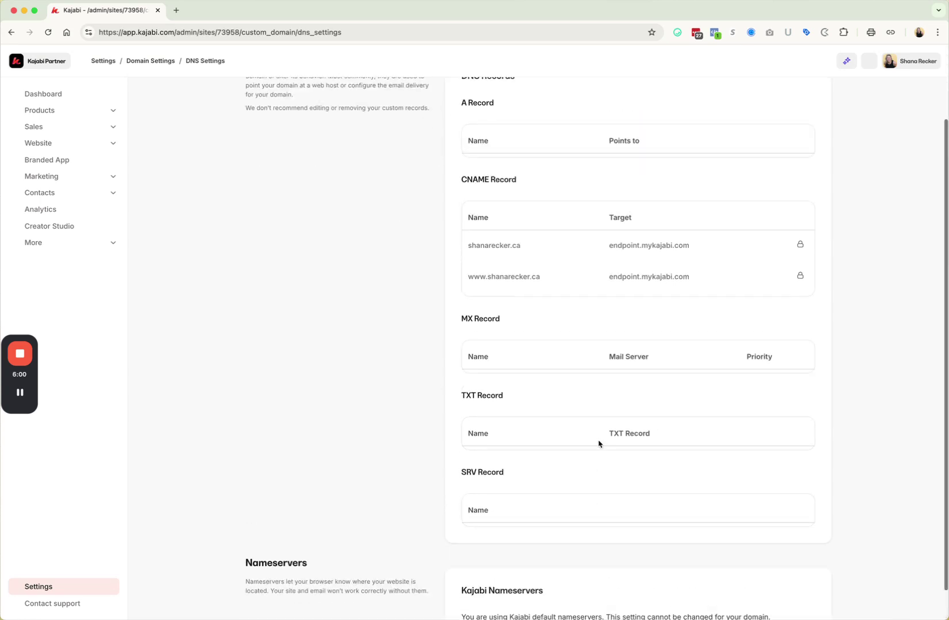
pyautogui.scroll(3, 599, 444)
pyautogui.scroll(-4, 631, 445)
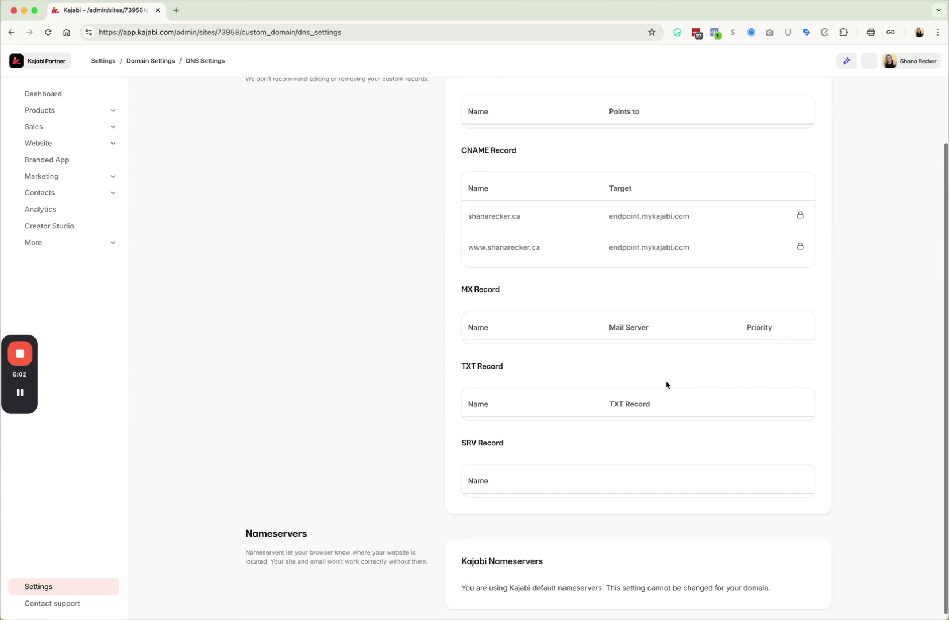
pyautogui.scroll(3, 506, 282)
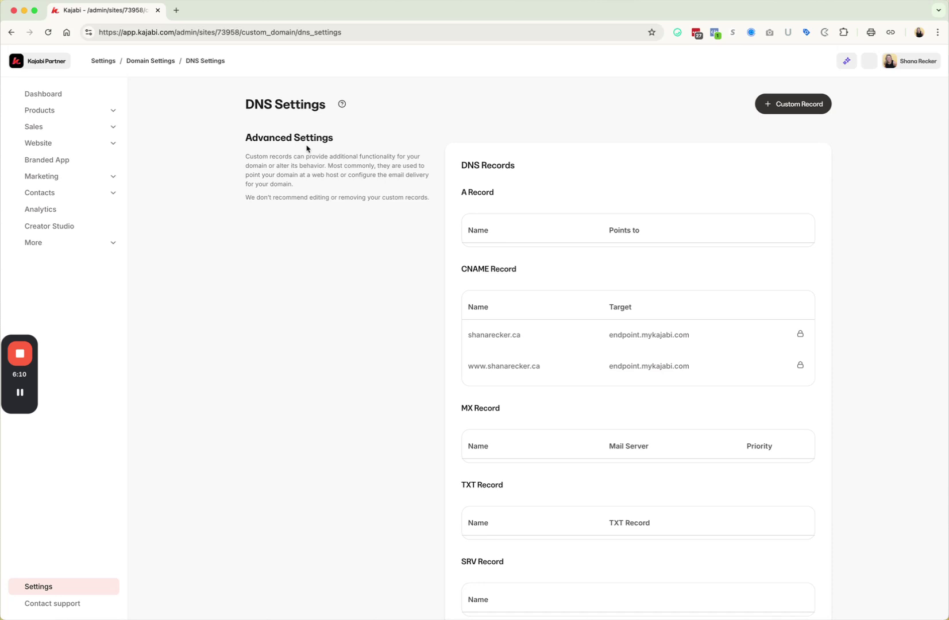
pyautogui.click(137, 60)
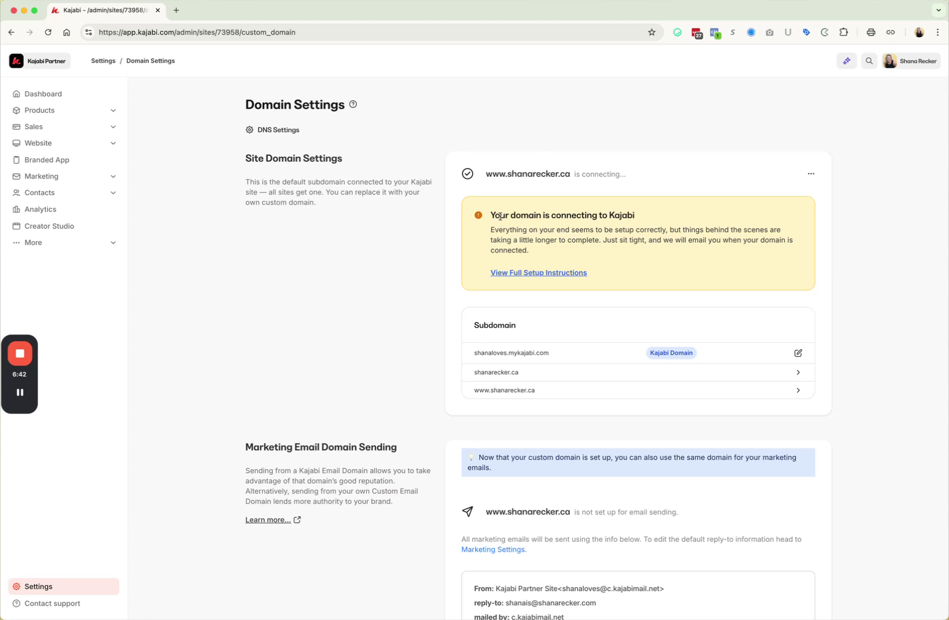
pyautogui.click(338, 294)
pyautogui.moveTo(27, 394)
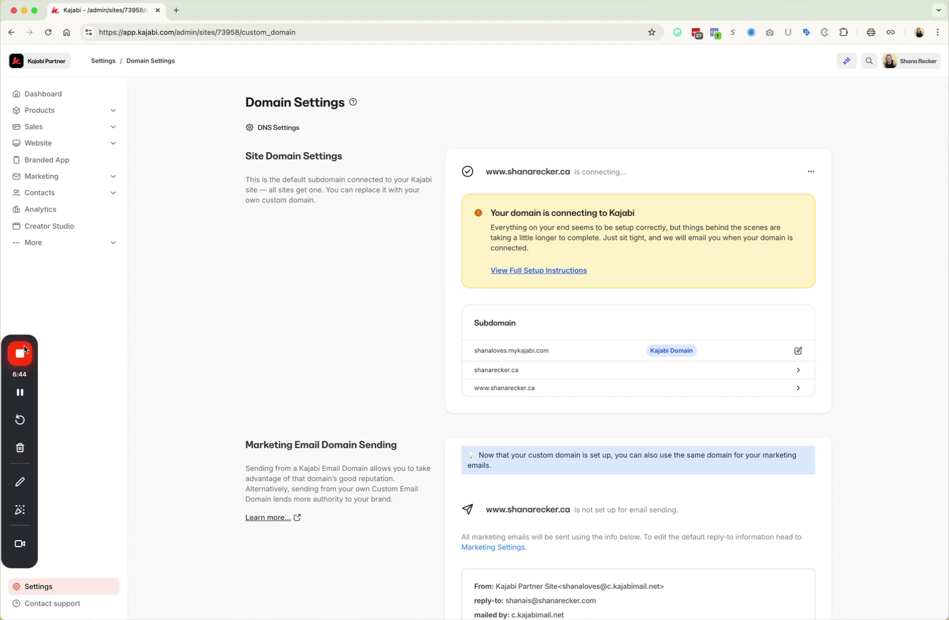